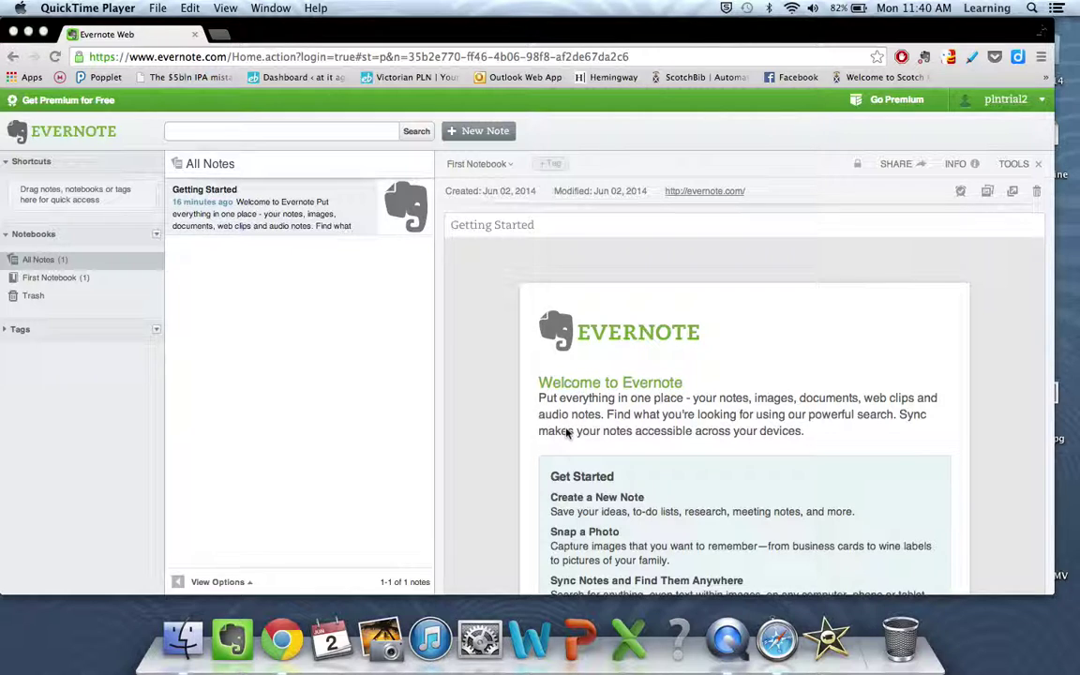
pyautogui.click(108, 397)
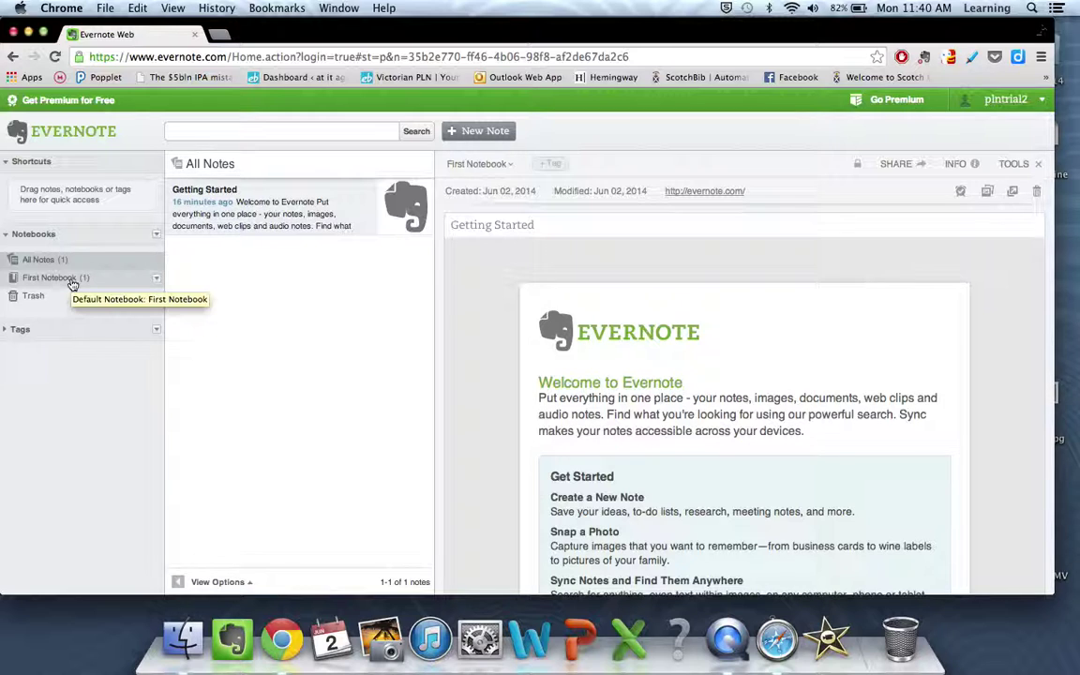
pyautogui.click(29, 306)
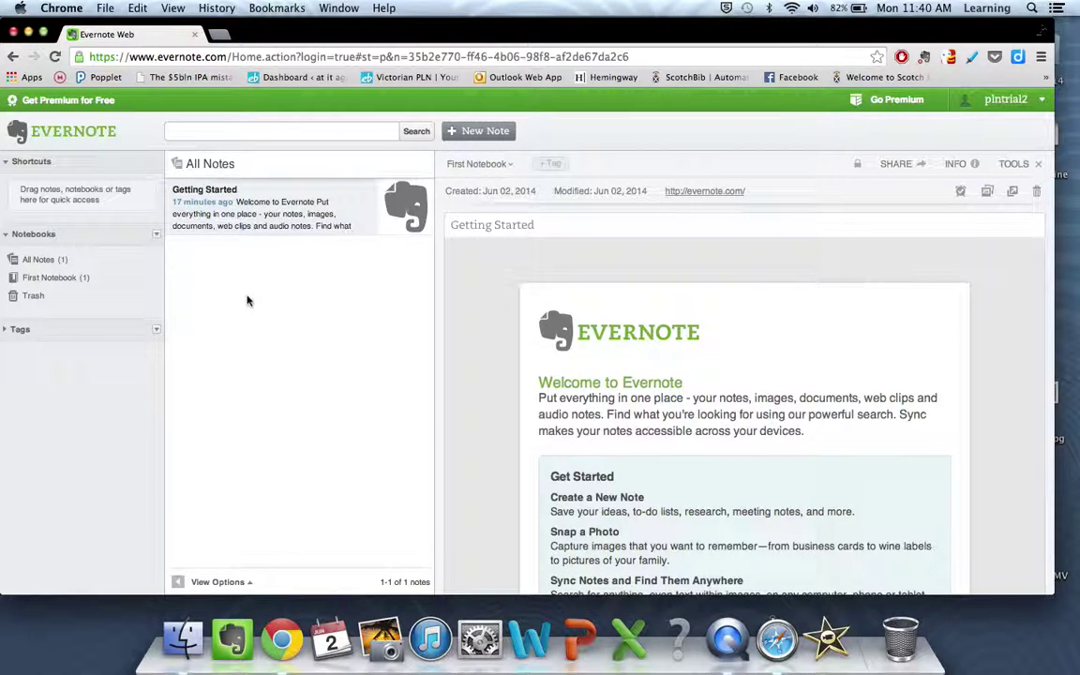
pyautogui.click(294, 214)
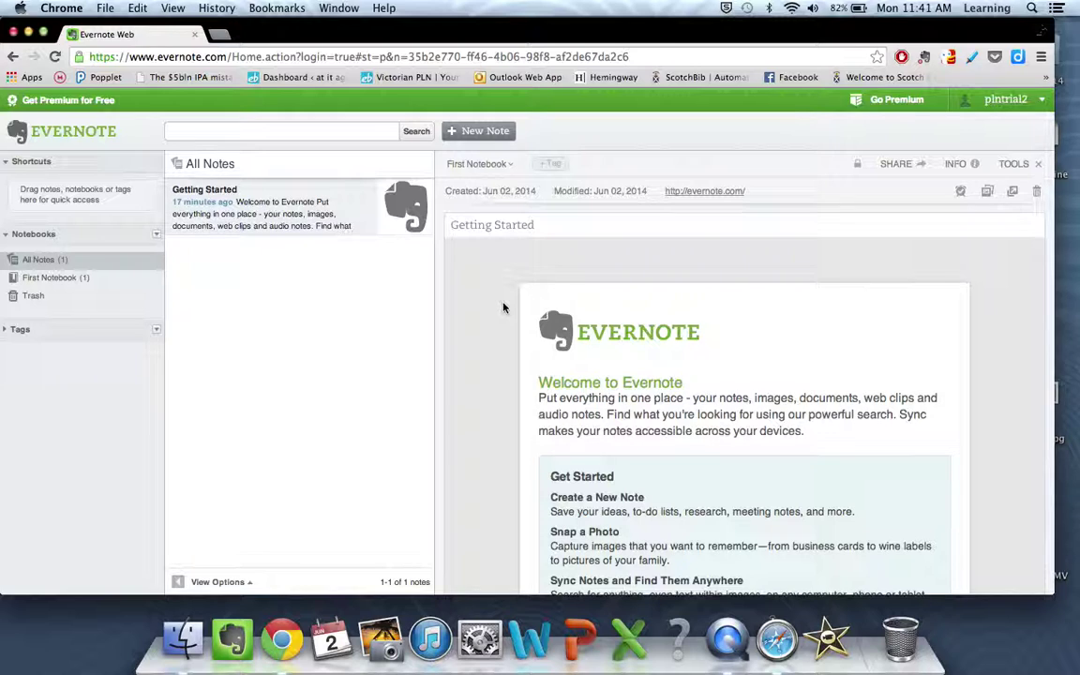
# Step: Create a note titled "New Note" with the body text "This is my first note."
pyautogui.click(474, 137)
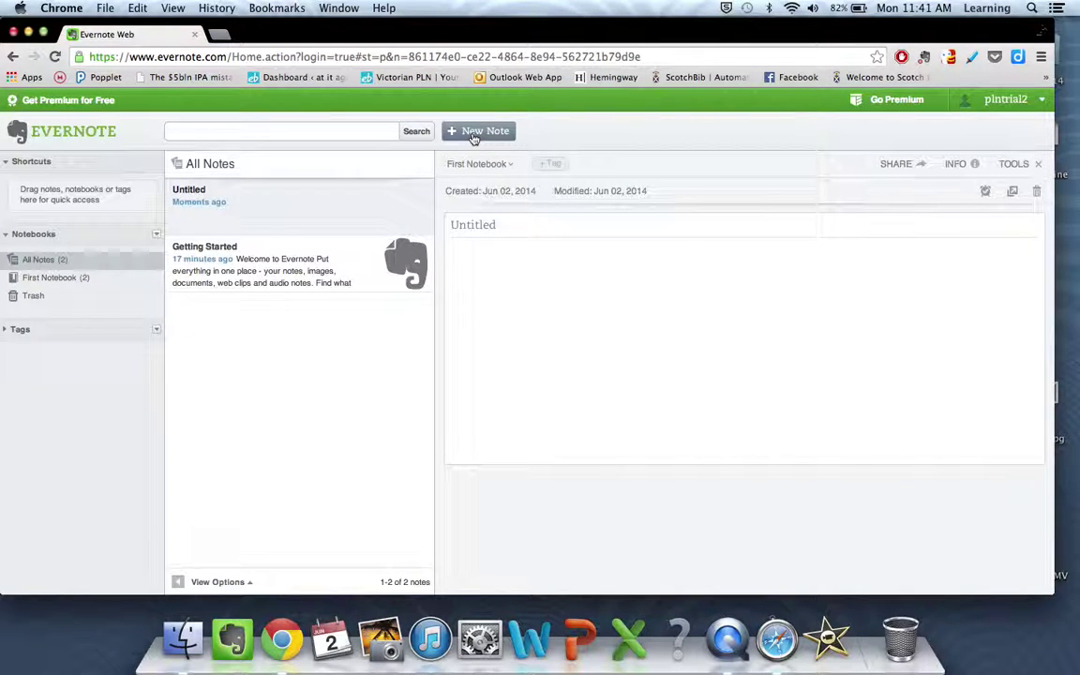
pyautogui.click(500, 229)
pyautogui.write('New Note')
pyautogui.click(490, 254)
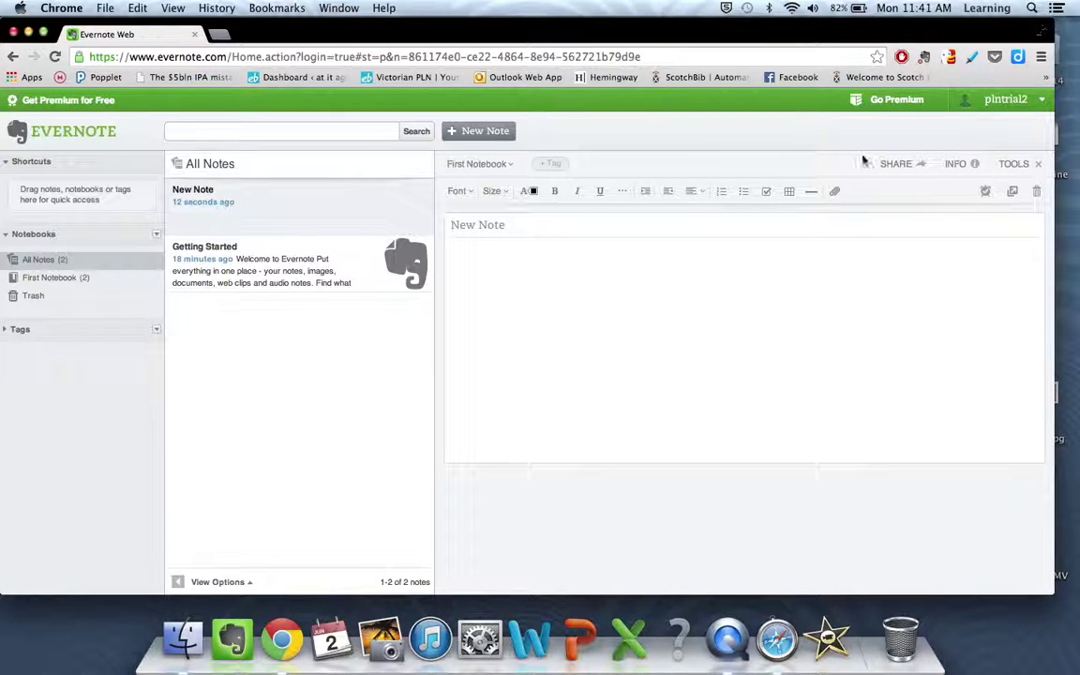
pyautogui.click(836, 168)
pyautogui.write('This is my first note.')
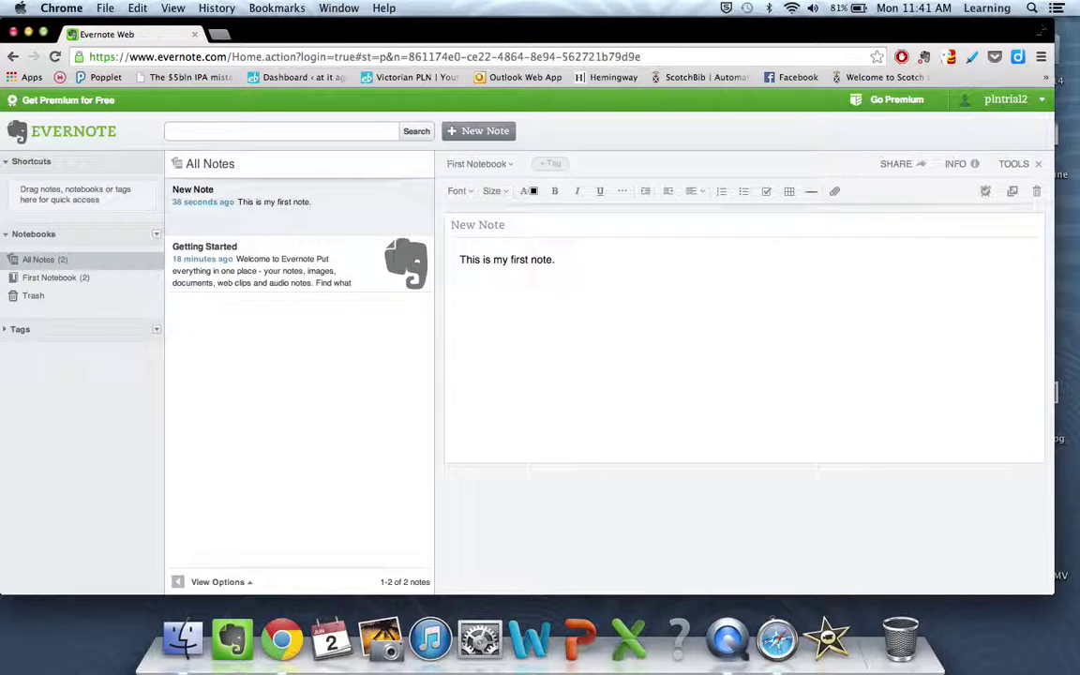
# Step: Make the words "first note" bold in the note body
pyautogui.click(510, 260)
pyautogui.moveTo(510, 259); pyautogui.dragTo(552, 261)
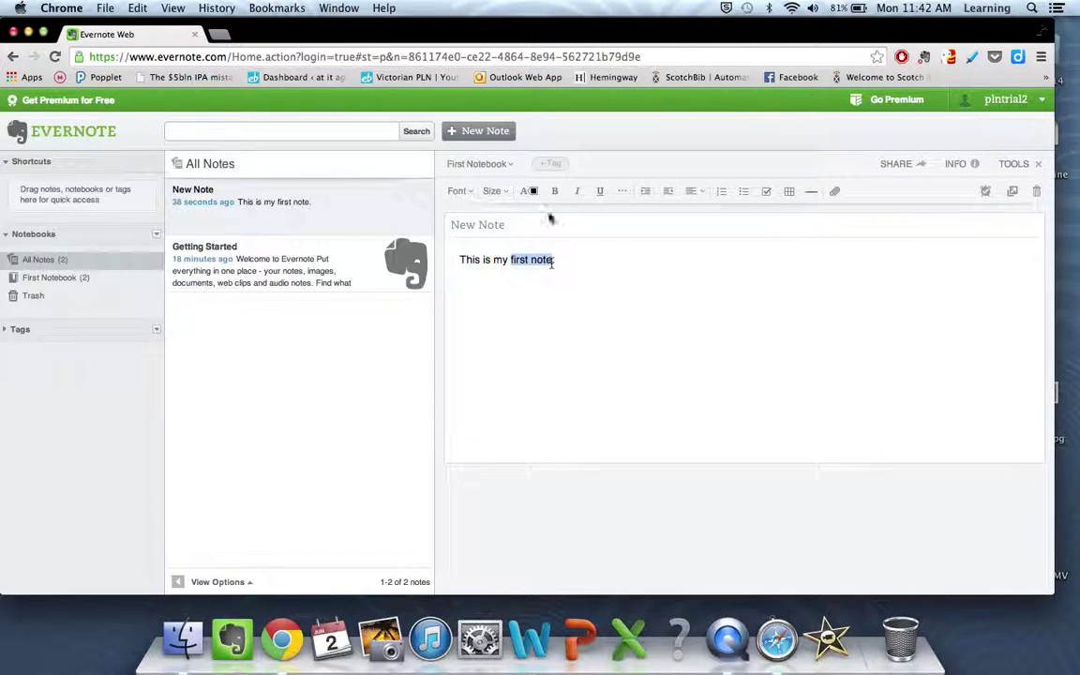
pyautogui.click(554, 197)
pyautogui.click(554, 192)
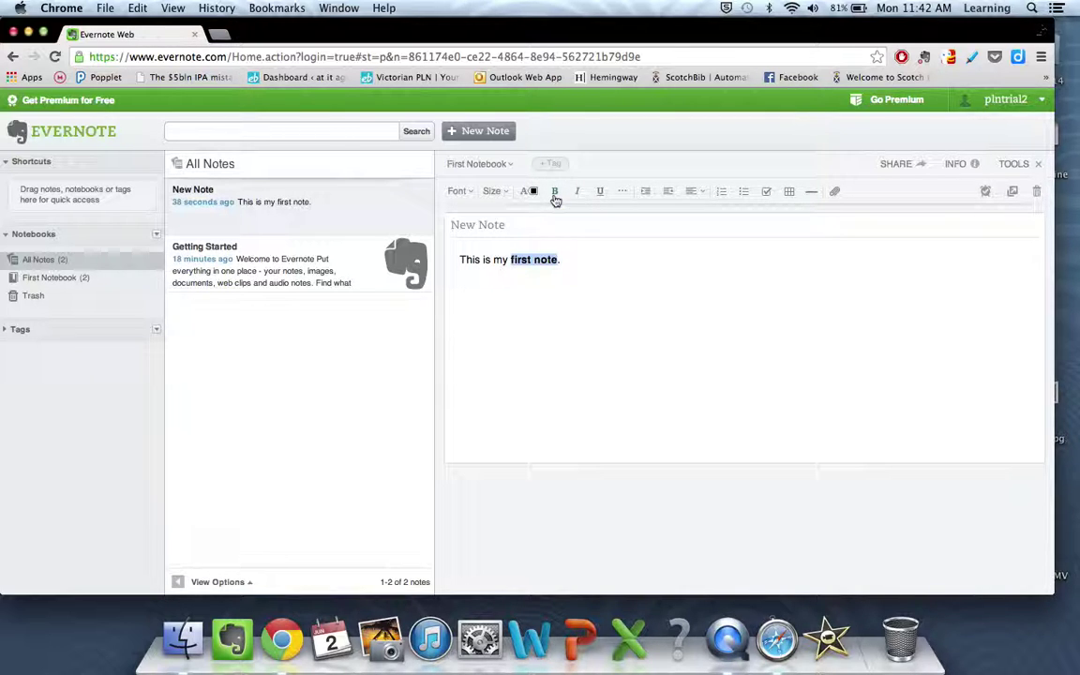
# Step: Add a second line to the note body reading "This is a hyperlink"
pyautogui.click(580, 258)
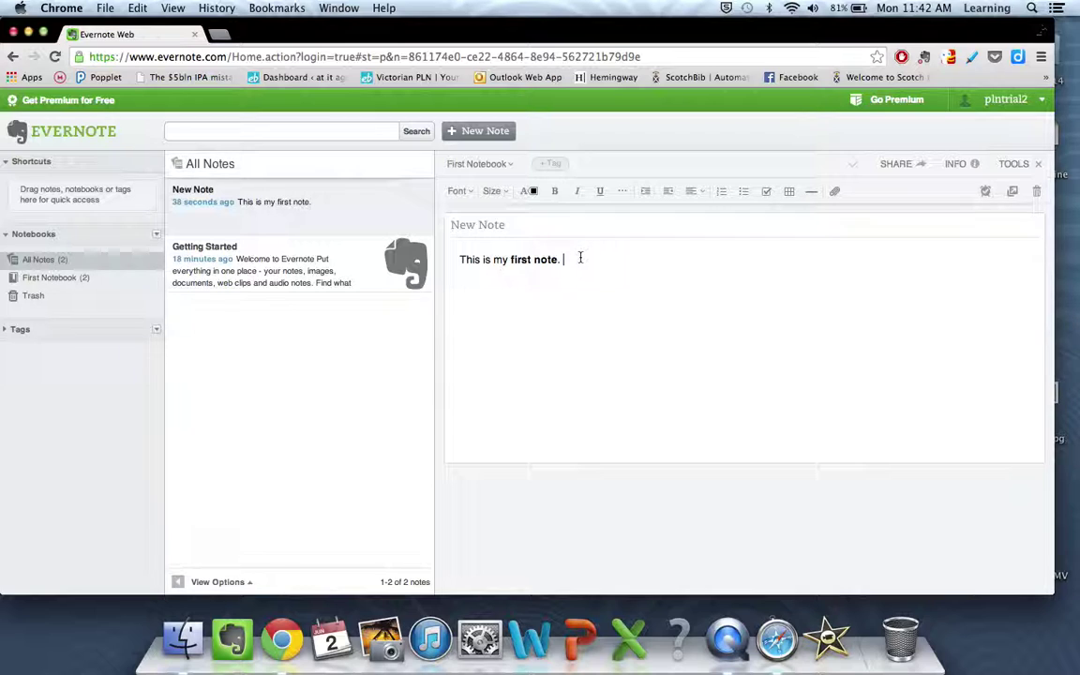
pyautogui.press('Return')
pyautogui.write('This is a h')
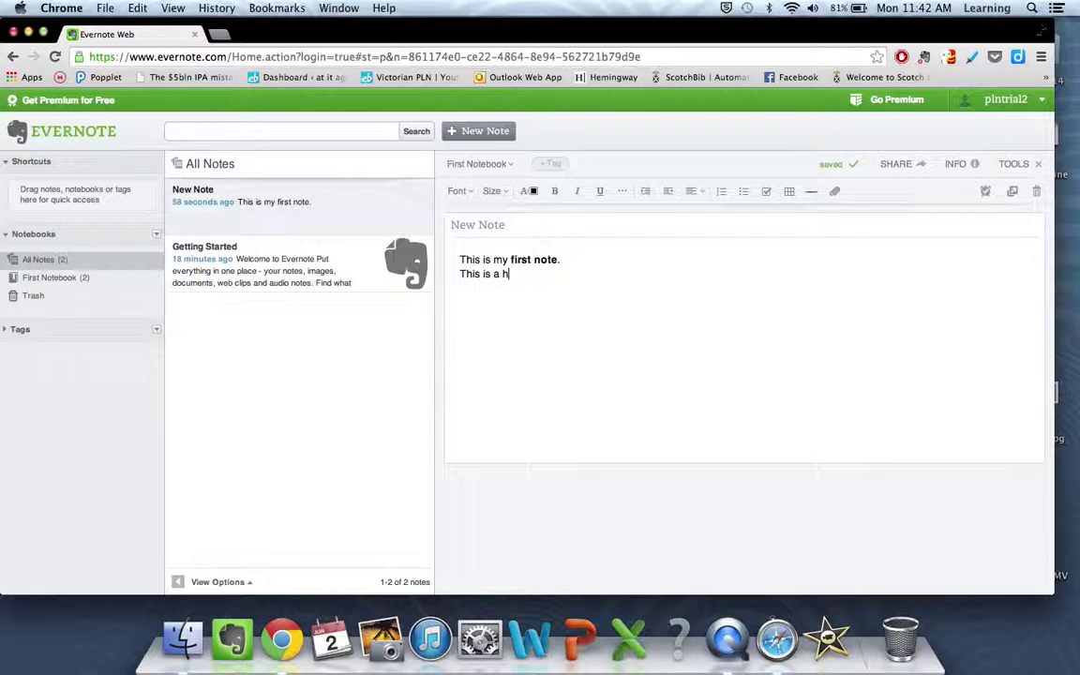
pyautogui.write('yperlink')
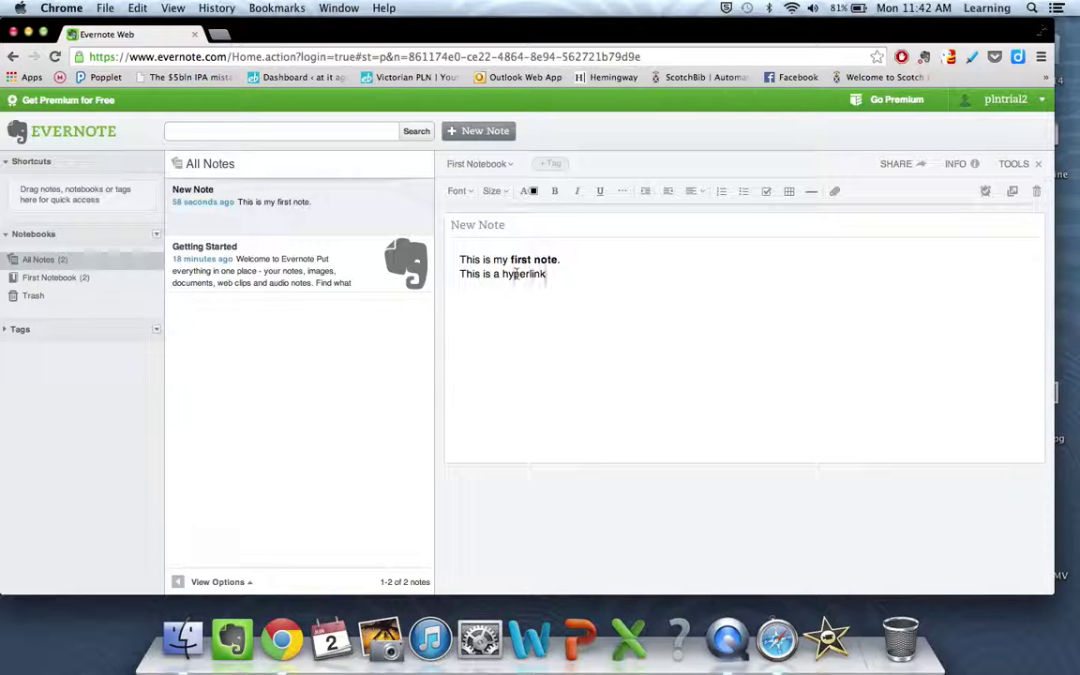
pyautogui.doubleClick(501, 274)
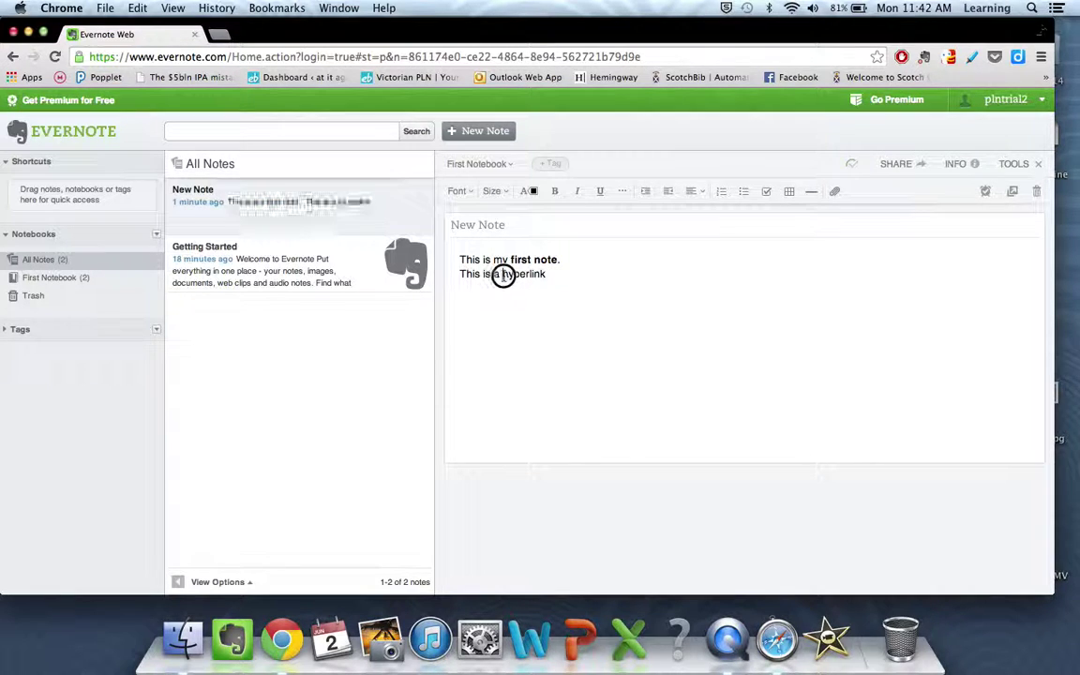
pyautogui.moveTo(529, 275); pyautogui.dragTo(546, 275)
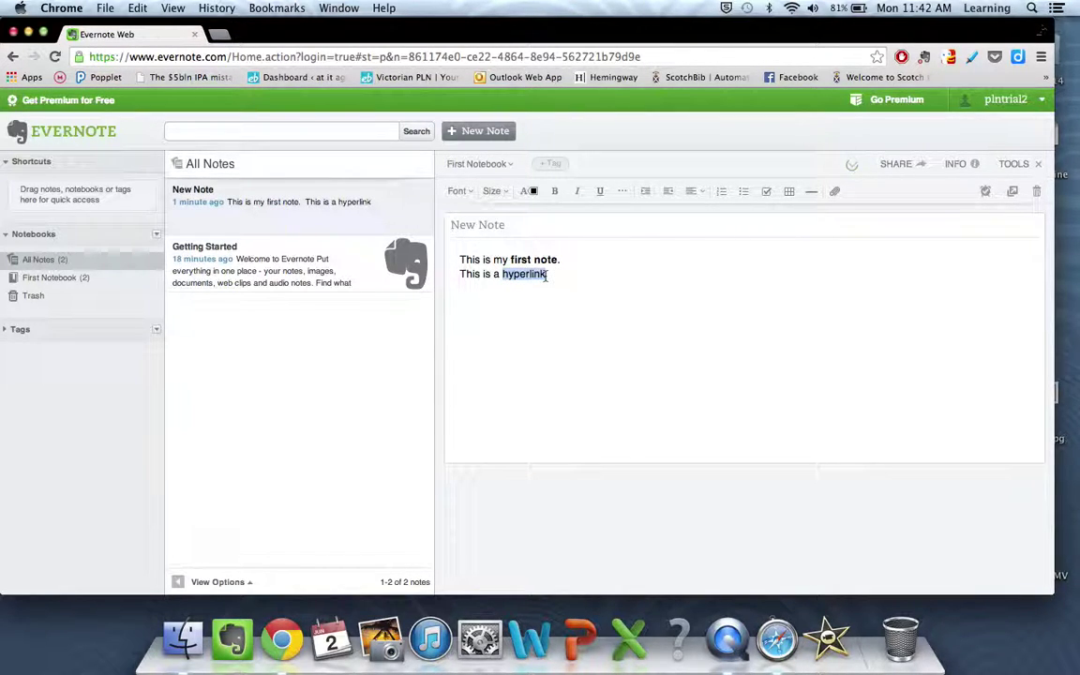
pyautogui.click(623, 193)
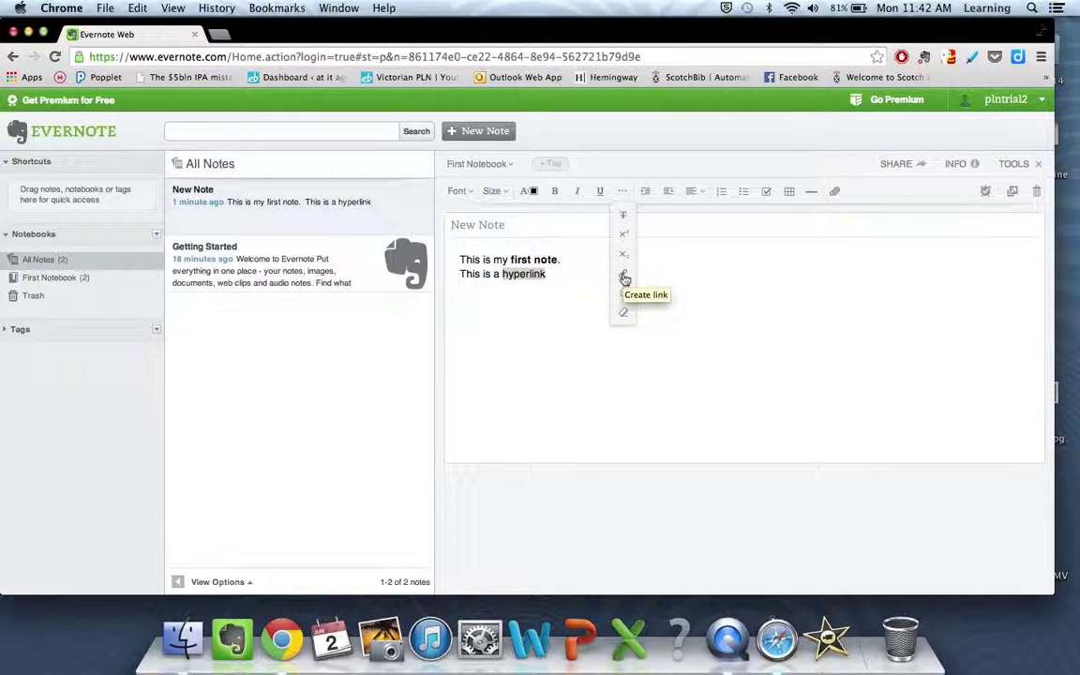
pyautogui.click(624, 278)
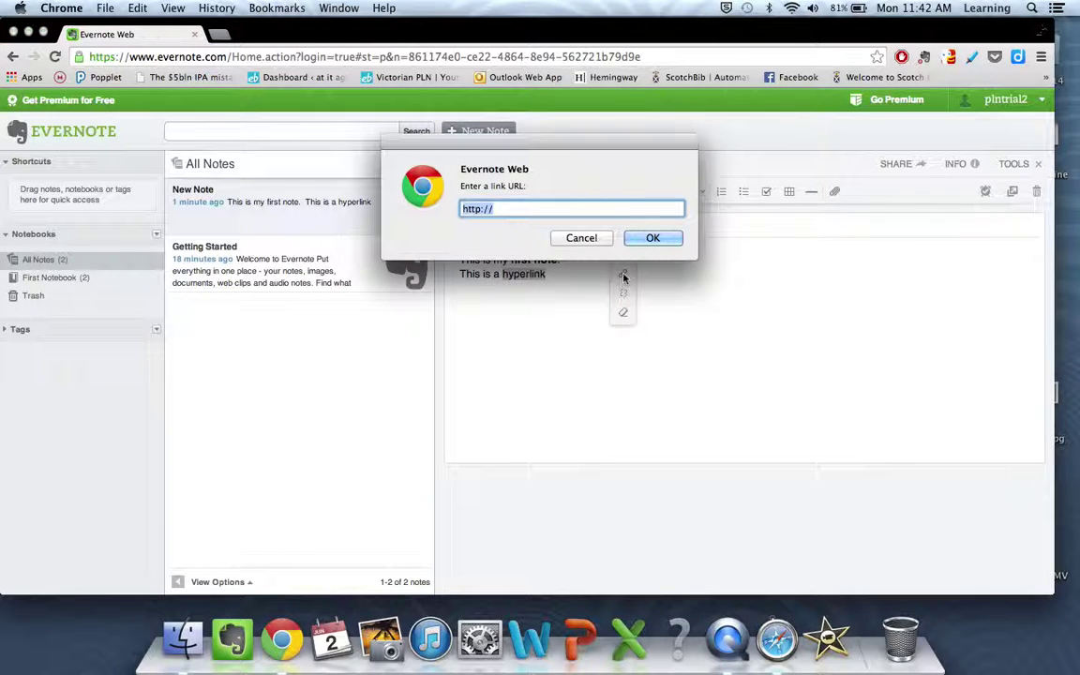
pyautogui.click(544, 209)
pyautogui.write('ww.googl')
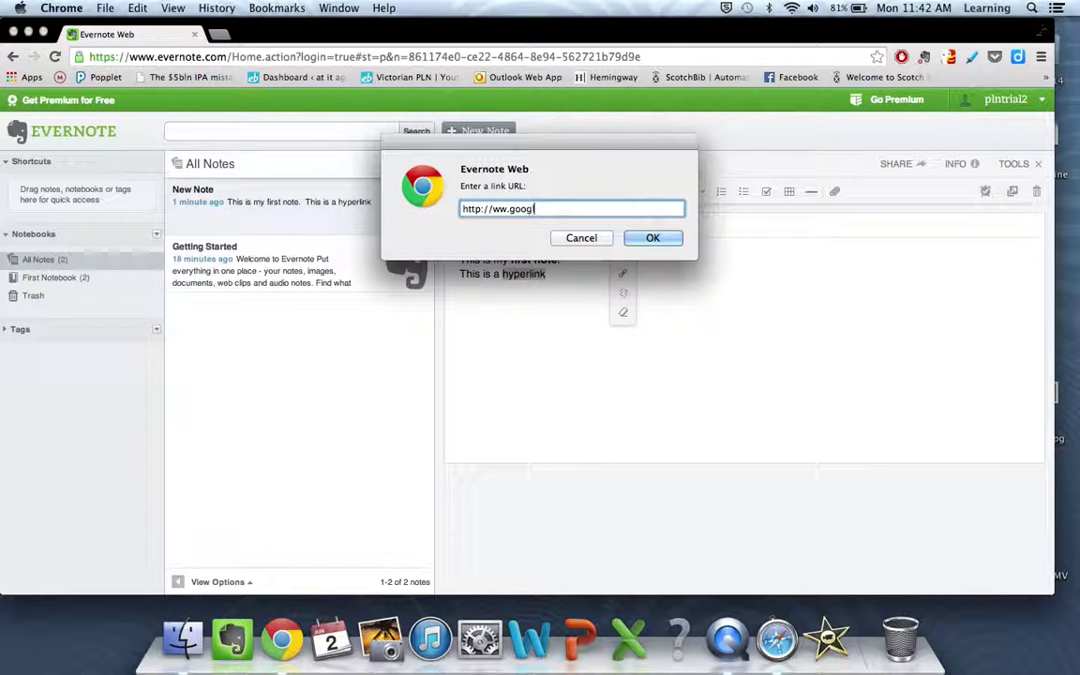
pyautogui.write('e.com')
pyautogui.click(646, 238)
pyautogui.click(575, 274)
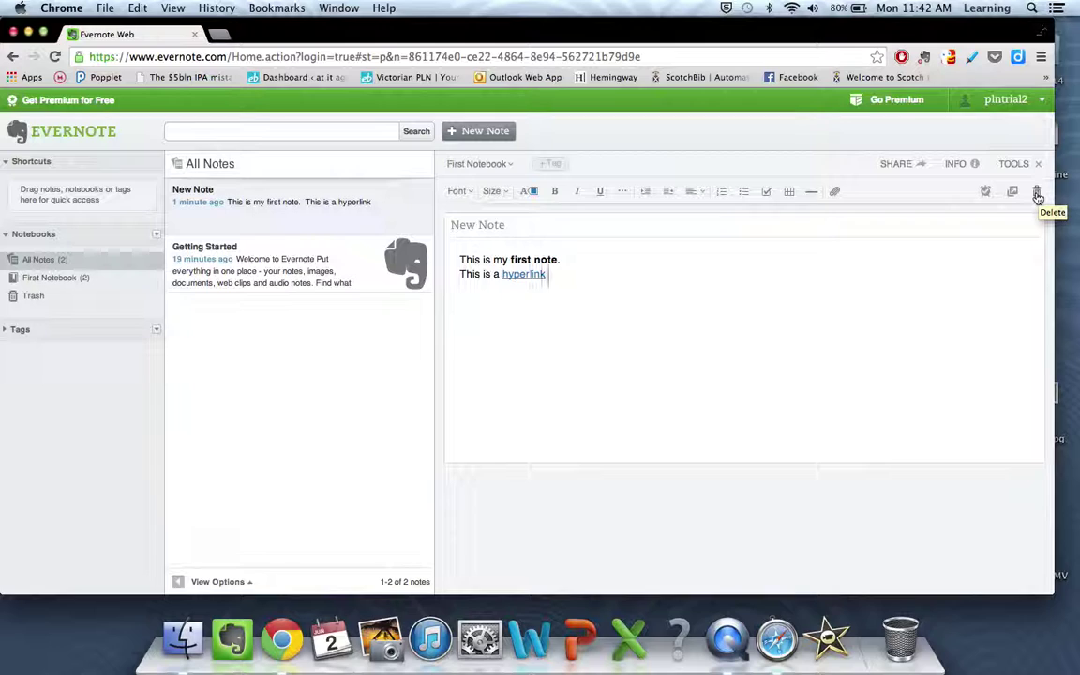
# Step: Move the note "New Note" to the trash, permanently delete it there, and return to All Notes
pyautogui.click(1037, 193)
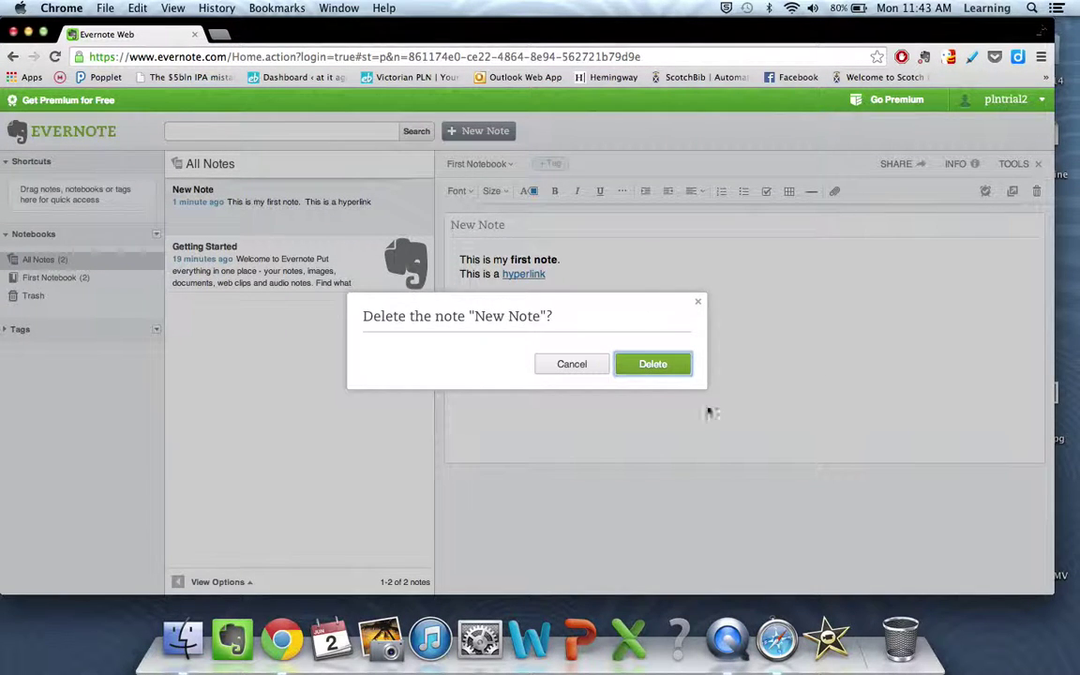
pyautogui.click(652, 364)
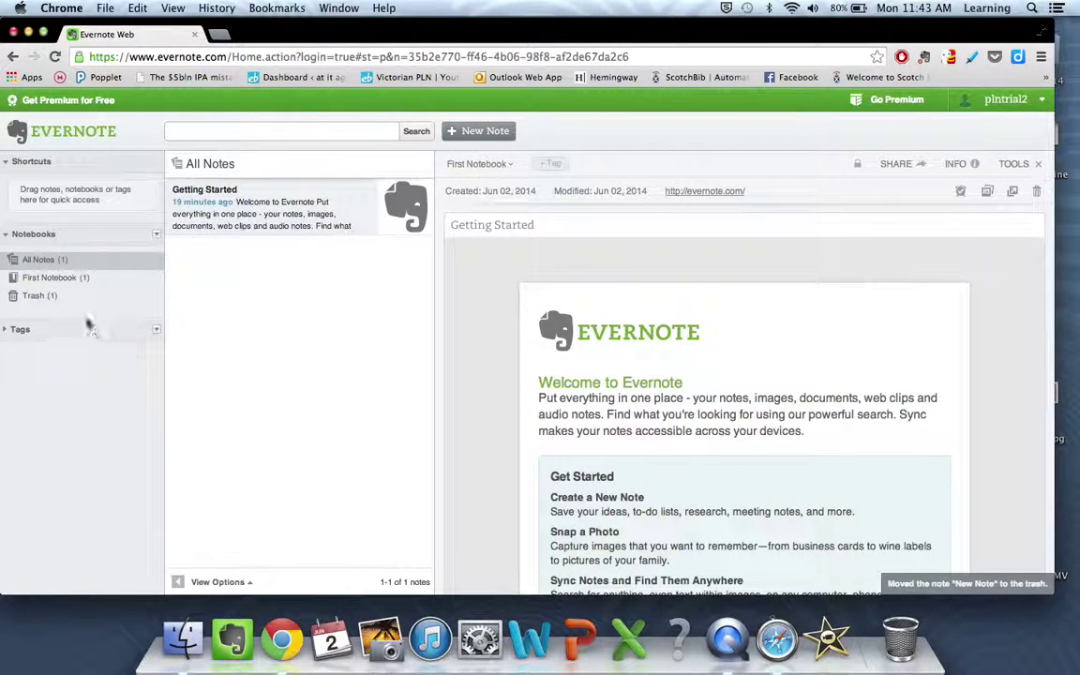
pyautogui.click(35, 296)
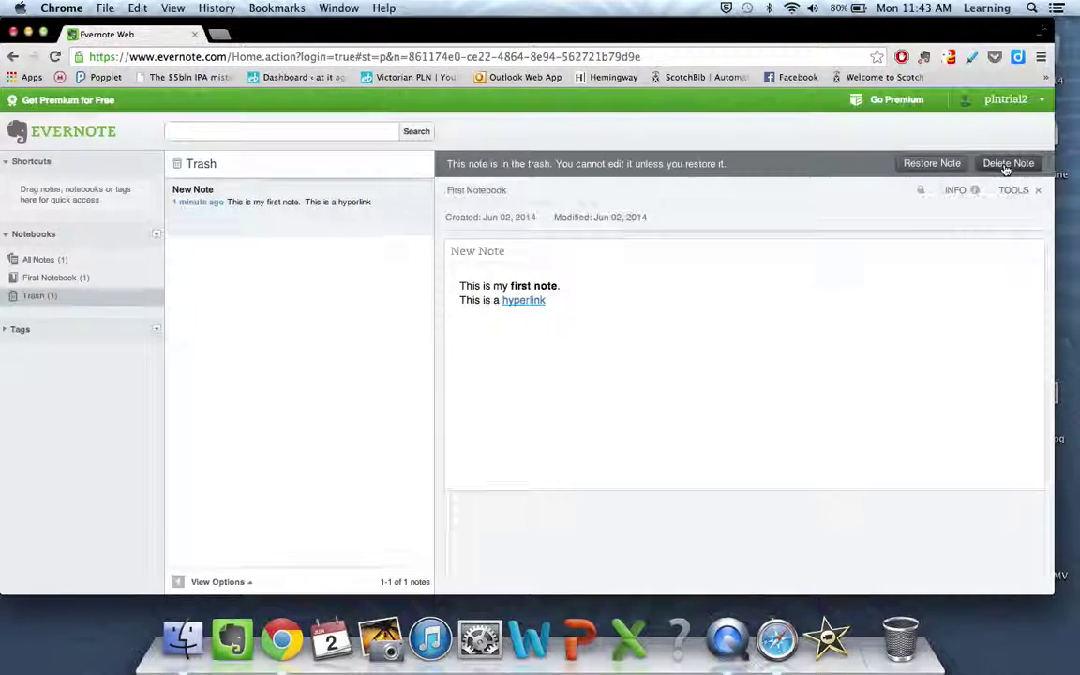
pyautogui.click(1008, 163)
pyautogui.click(685, 377)
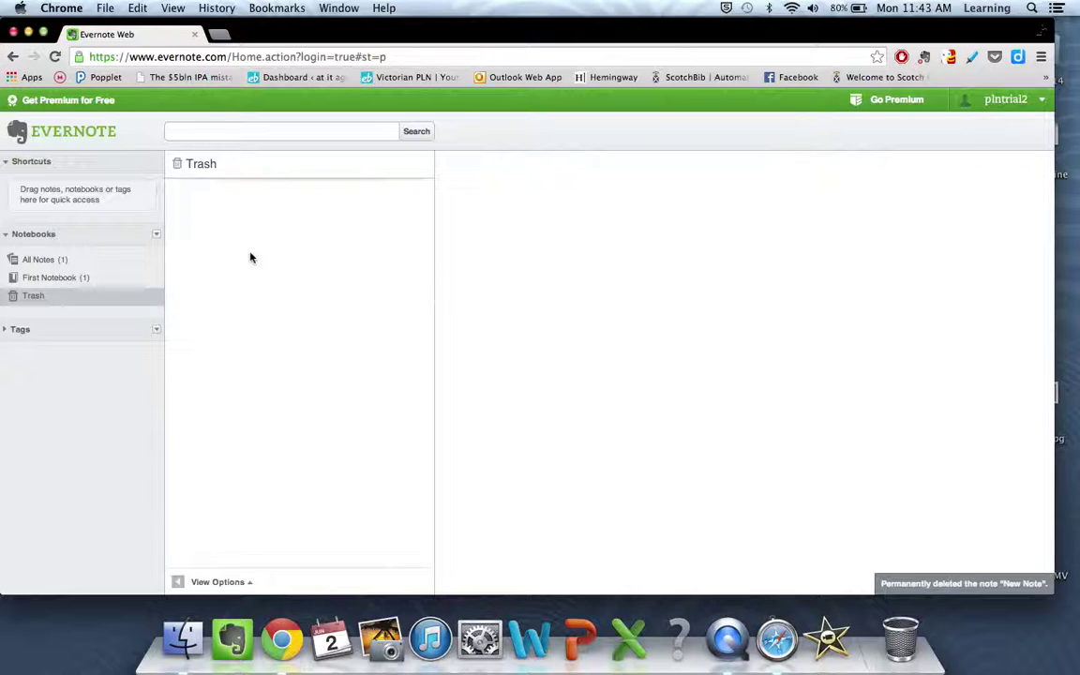
pyautogui.click(58, 265)
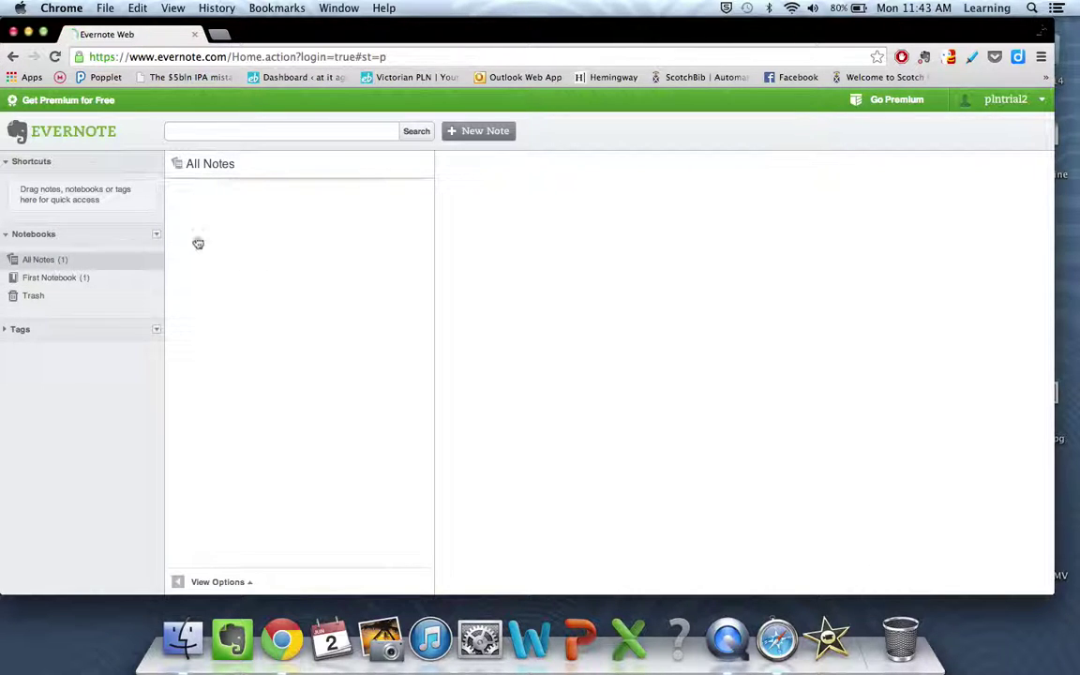